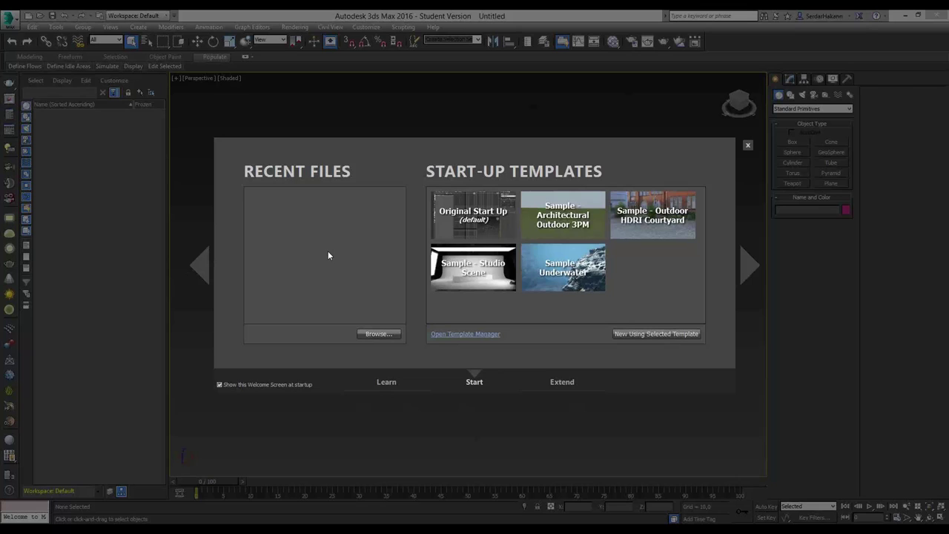
Page the Welcome Screen forward and open its Learn page with the 1-Minute Startup Movies
{"action": "left_click", "coordinate": [748, 268]}
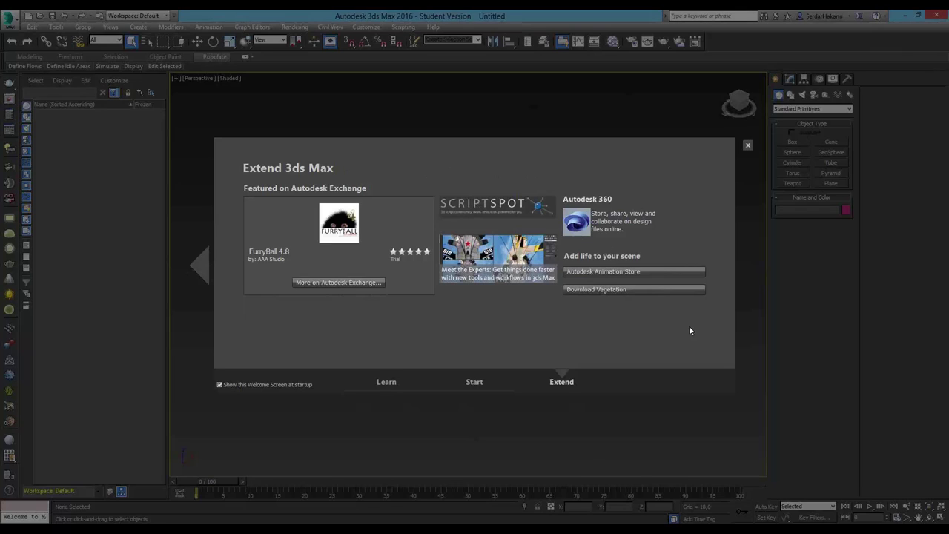
{"action": "left_click", "coordinate": [382, 382]}
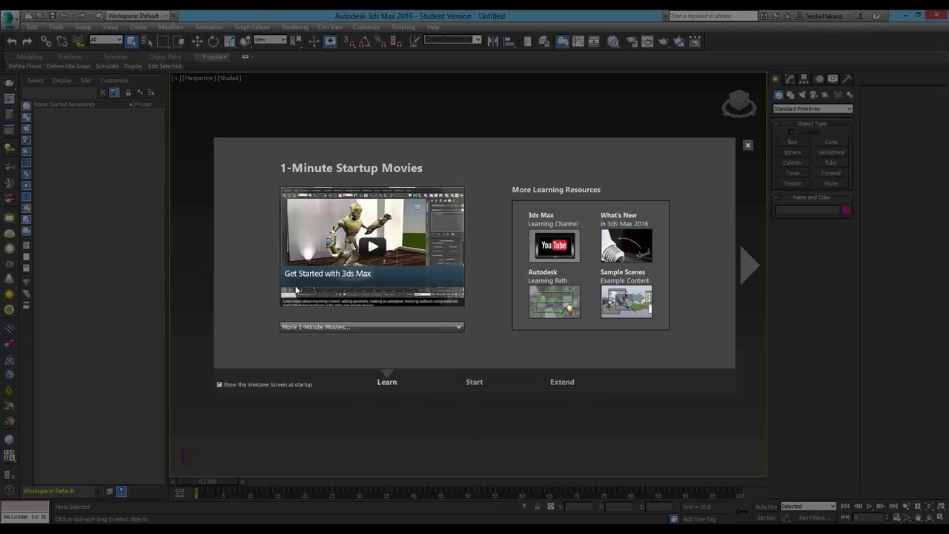
Check the More 1-Minute Movies list without picking one, then dismiss the Welcome Screen
{"action": "left_click", "coordinate": [345, 327]}
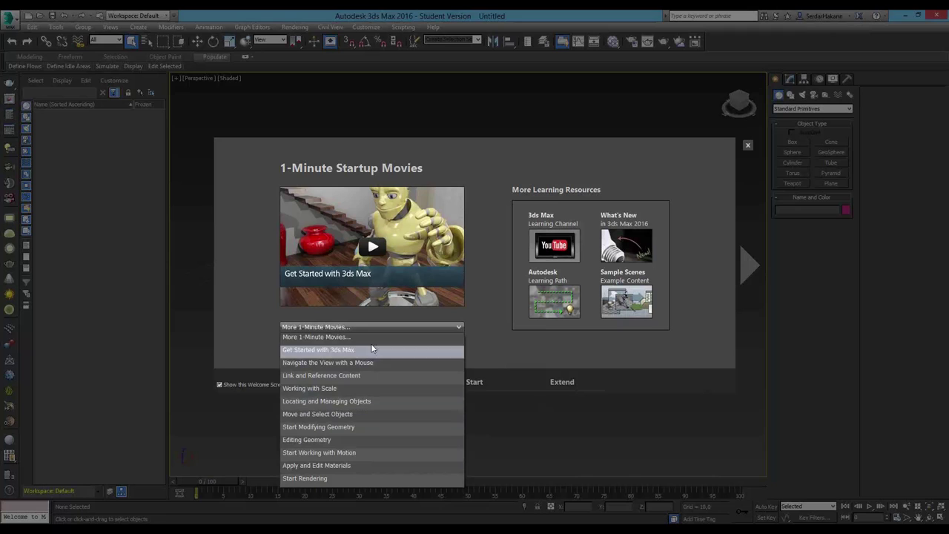
{"action": "left_click", "coordinate": [233, 243]}
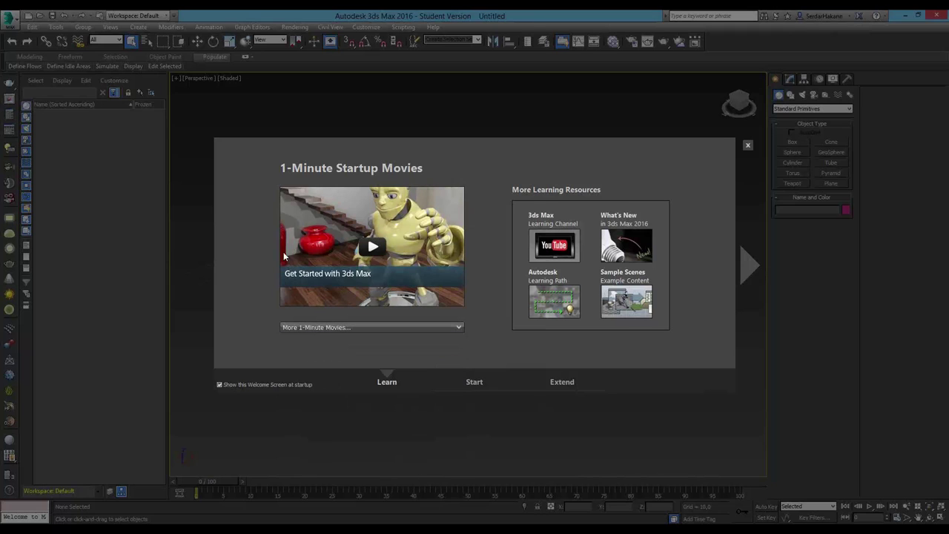
{"action": "left_click", "coordinate": [747, 146]}
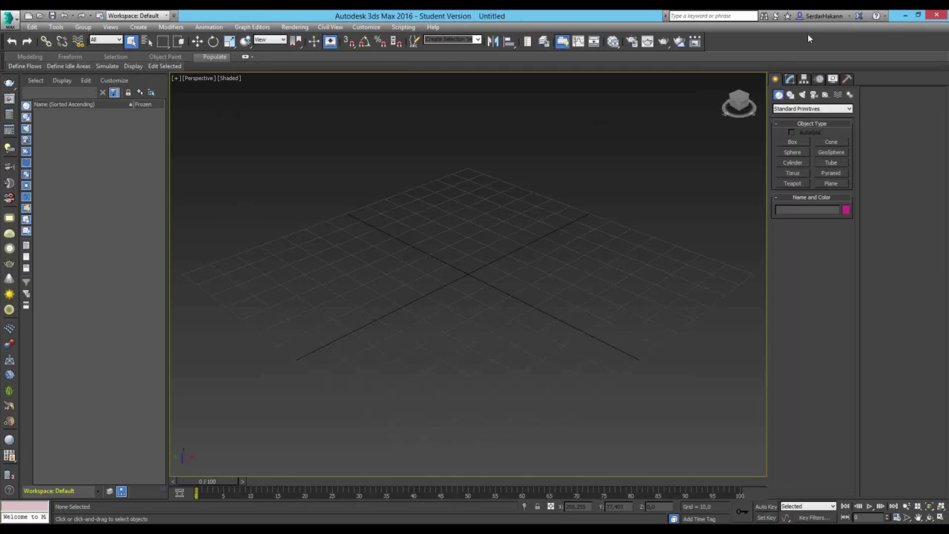
Create a large standard-primitive box, Box001, by drawing its base and height on the grid
{"action": "left_click", "coordinate": [792, 142]}
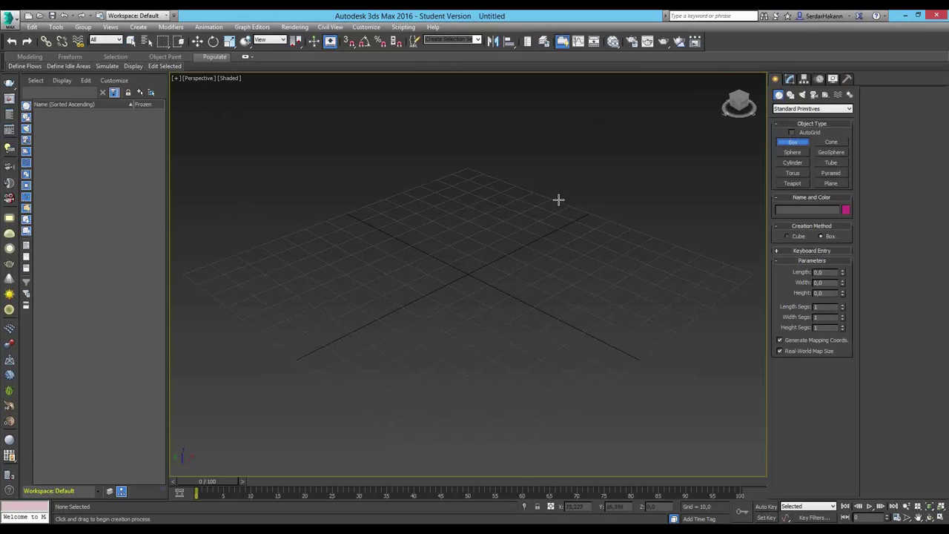
{"action": "left_click_drag", "start_coordinate": [543, 204], "coordinate": [505, 217]}
{"action": "left_click_drag", "start_coordinate": [476, 284], "coordinate": [509, 282]}
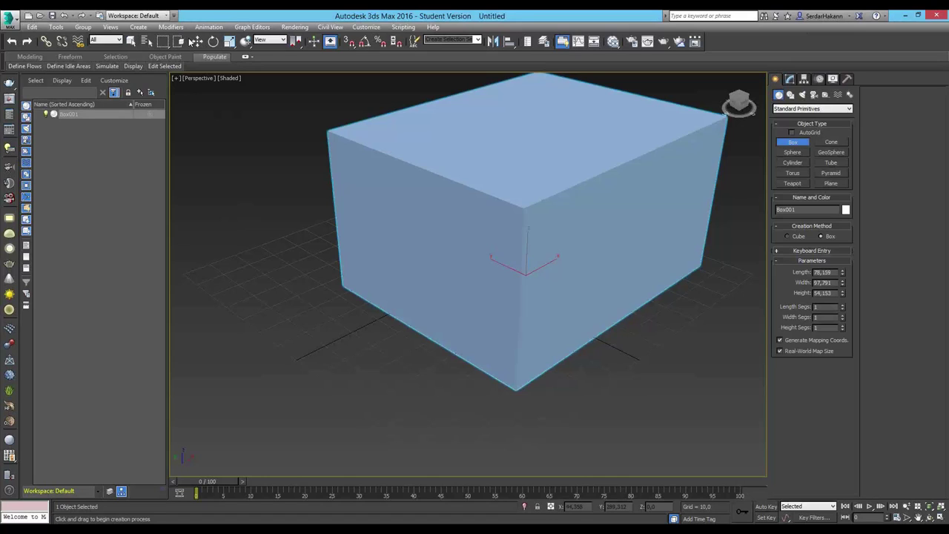
Switch to Select and Move and toggle Box001's visibility in Scene Explorer, leaving it hidden
{"action": "left_click", "coordinate": [197, 41]}
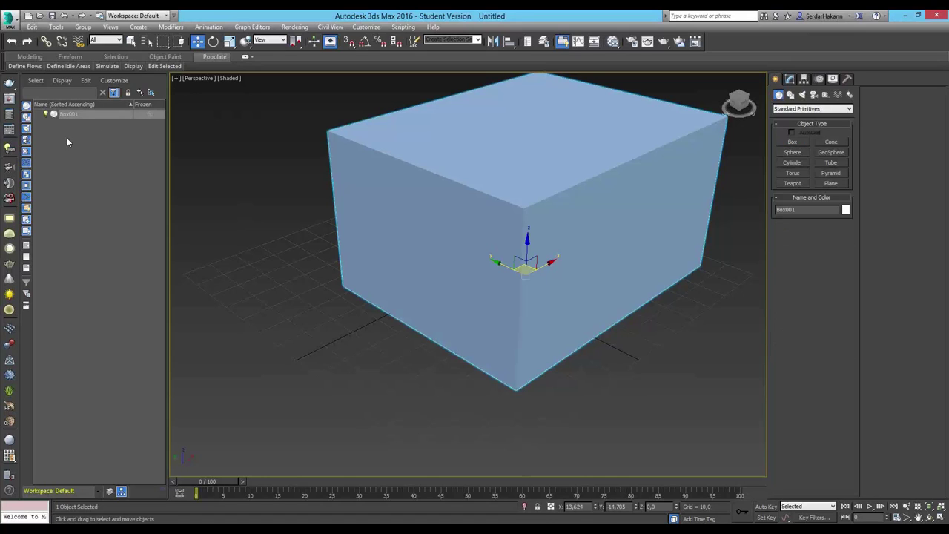
{"action": "left_click", "coordinate": [46, 114]}
{"action": "double_click", "coordinate": [46, 114]}
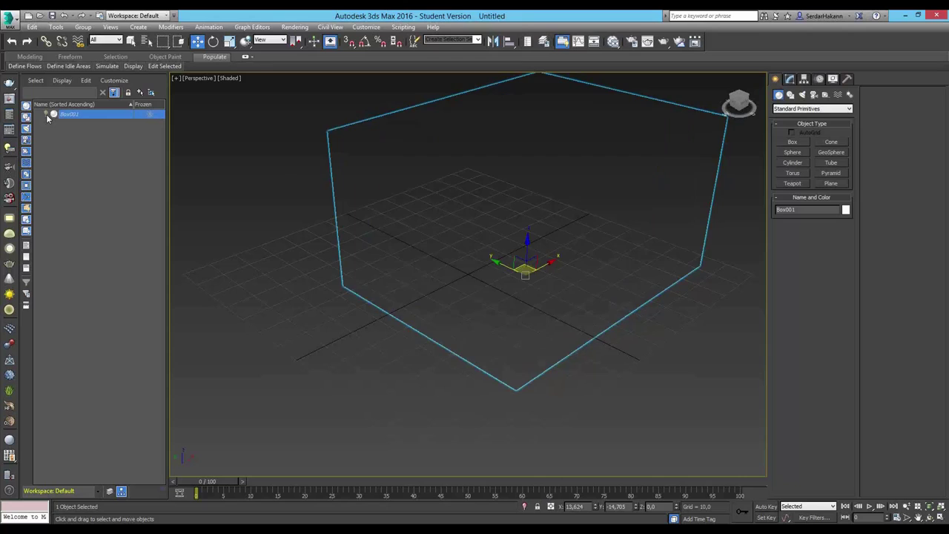
{"action": "left_click", "coordinate": [46, 114]}
{"action": "left_click", "coordinate": [46, 114]}
{"action": "double_click", "coordinate": [46, 114]}
{"action": "left_click", "coordinate": [46, 114]}
{"action": "left_click", "coordinate": [46, 114]}
{"action": "middle_click_drag", "start_coordinate": [560, 154], "coordinate": [530, 176]}
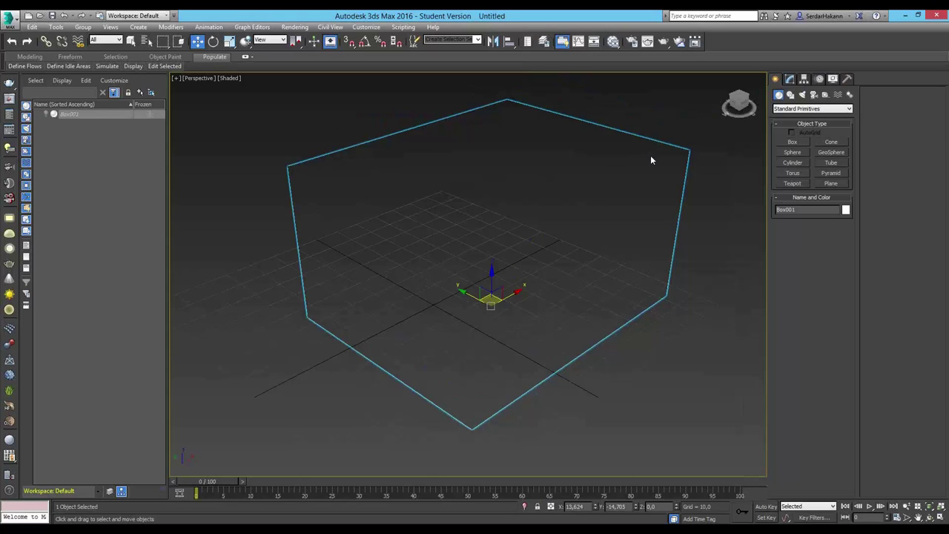
Show the safe frame, unhide Box001, and pan the perspective view to centre the box
{"action": "key", "text": "shift+f"}
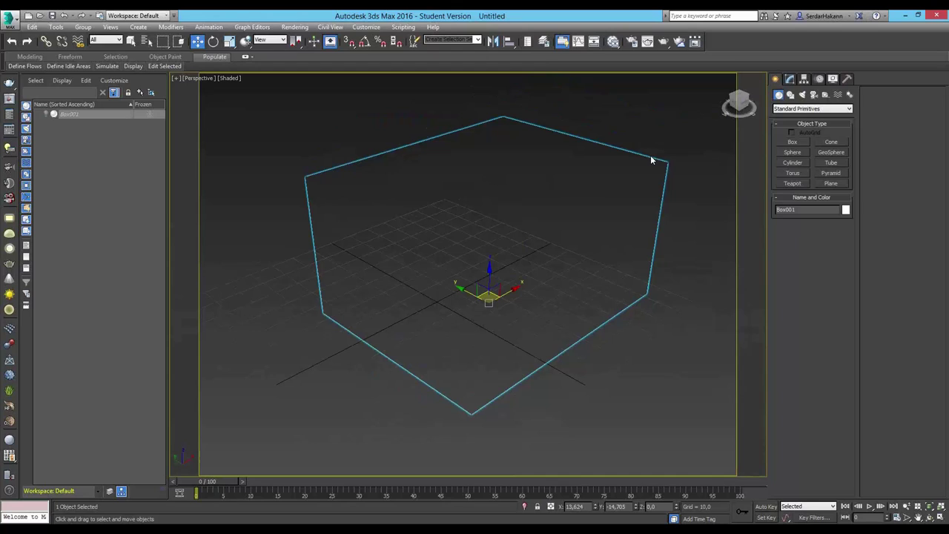
{"action": "left_click", "coordinate": [44, 115]}
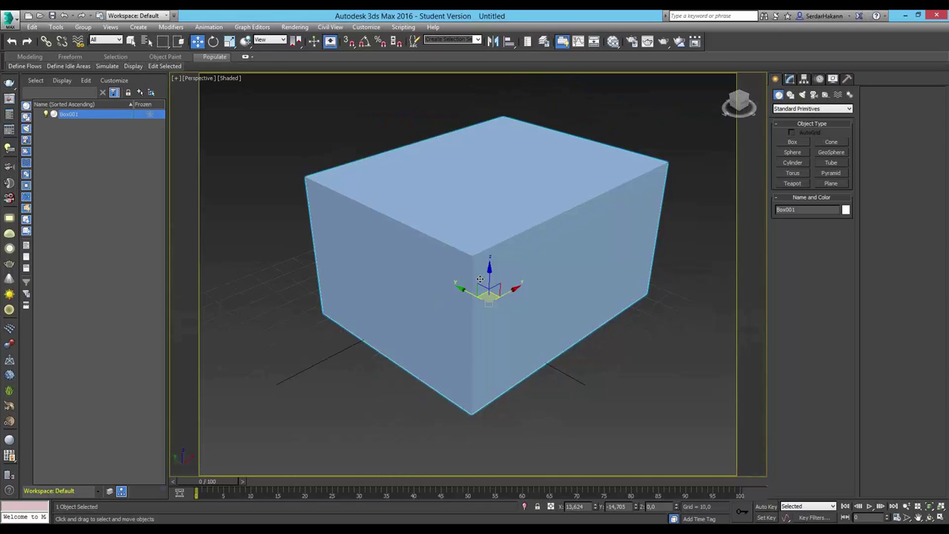
{"action": "middle_click_drag", "start_coordinate": [505, 230], "coordinate": [585, 227]}
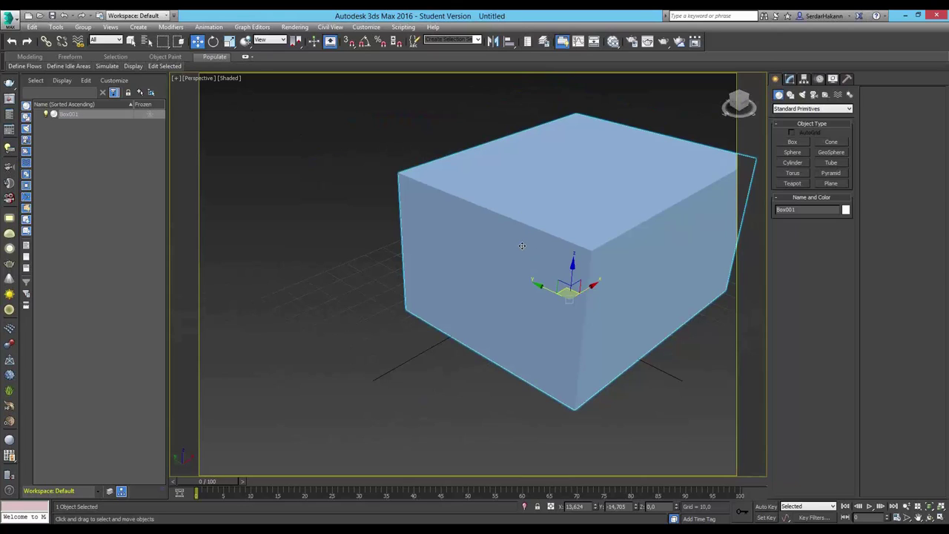
{"action": "mouse_move", "coordinate": [527, 247]}
{"action": "middle_mouse_down"}
{"action": "mouse_move", "coordinate": [539, 242]}
{"action": "mouse_move", "coordinate": [529, 245]}
{"action": "middle_mouse_up"}
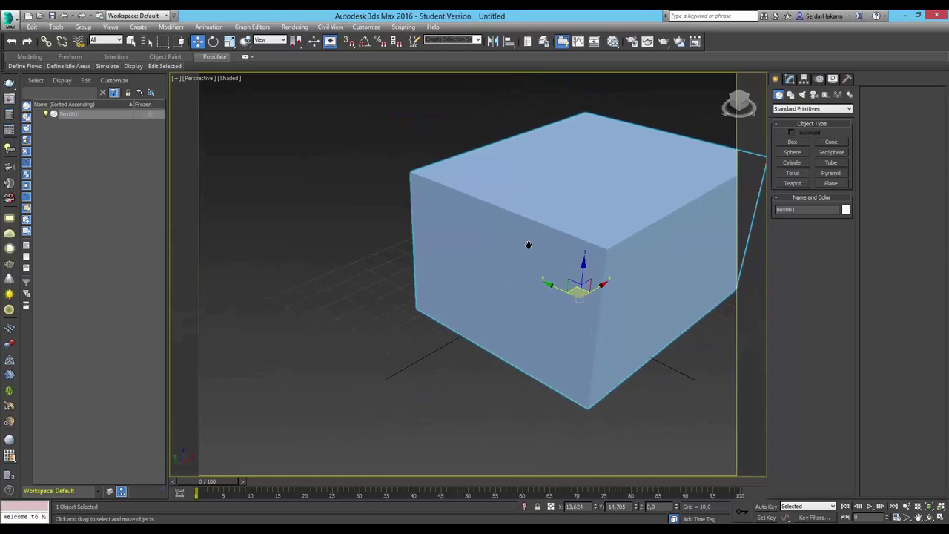
{"action": "middle_click_drag", "start_coordinate": [529, 245], "coordinate": [531, 245]}
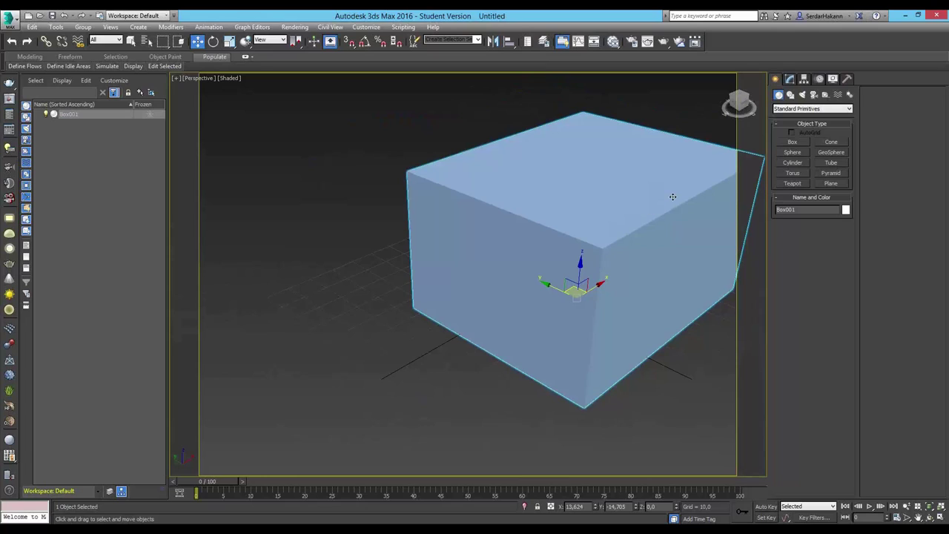
{"action": "middle_click_drag", "start_coordinate": [668, 198], "coordinate": [624, 208]}
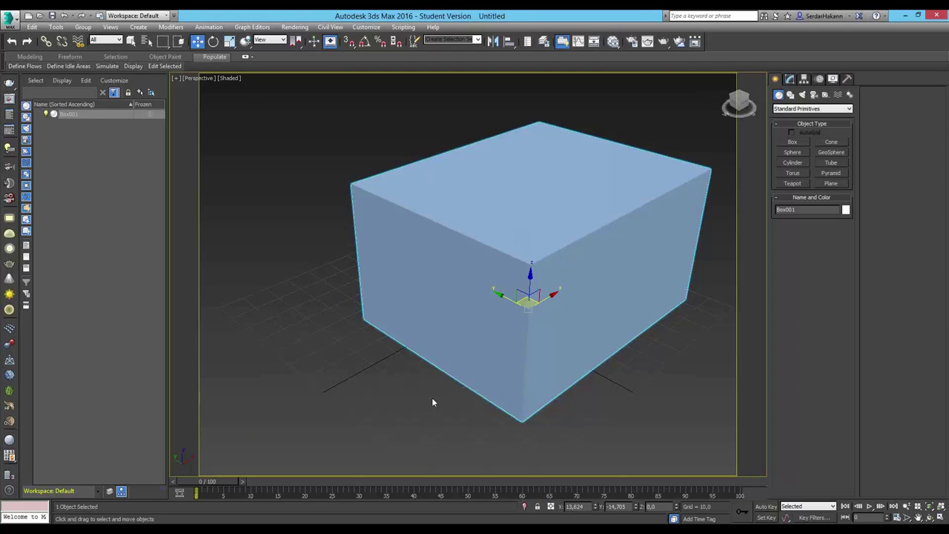
Open Box001 in the Modify panel and scroll the Modifier List down to OpenSubdiv
{"action": "left_click", "coordinate": [794, 79]}
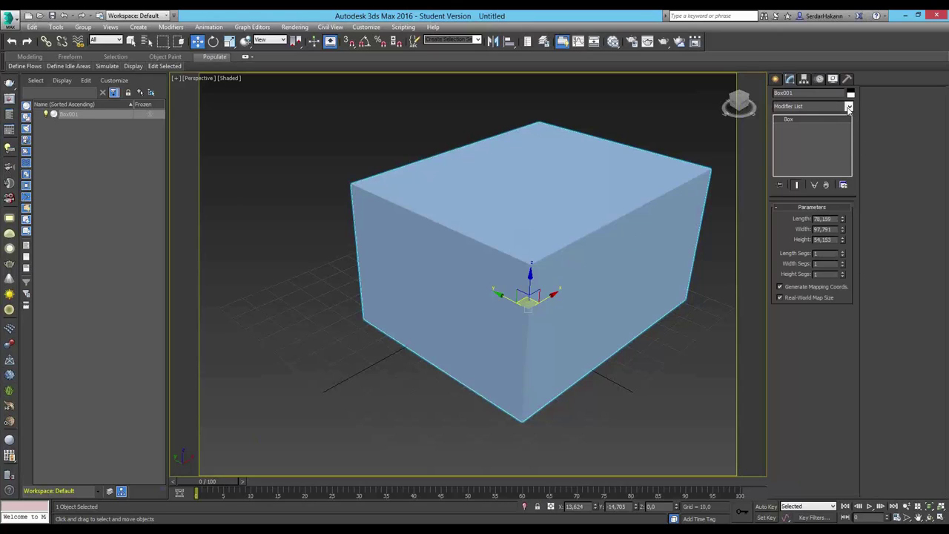
{"action": "left_click", "coordinate": [849, 106]}
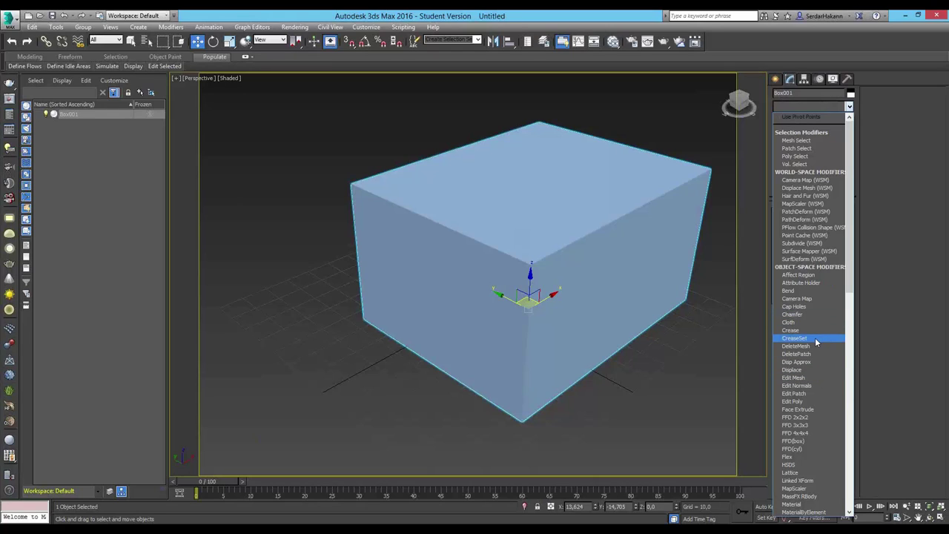
{"action": "scroll", "coordinate": [815, 338], "scroll_direction": "down", "scroll_amount": 1}
{"action": "scroll", "coordinate": [815, 339], "scroll_direction": "down", "scroll_amount": 2}
{"action": "scroll", "coordinate": [815, 339], "scroll_direction": "down", "scroll_amount": 2}
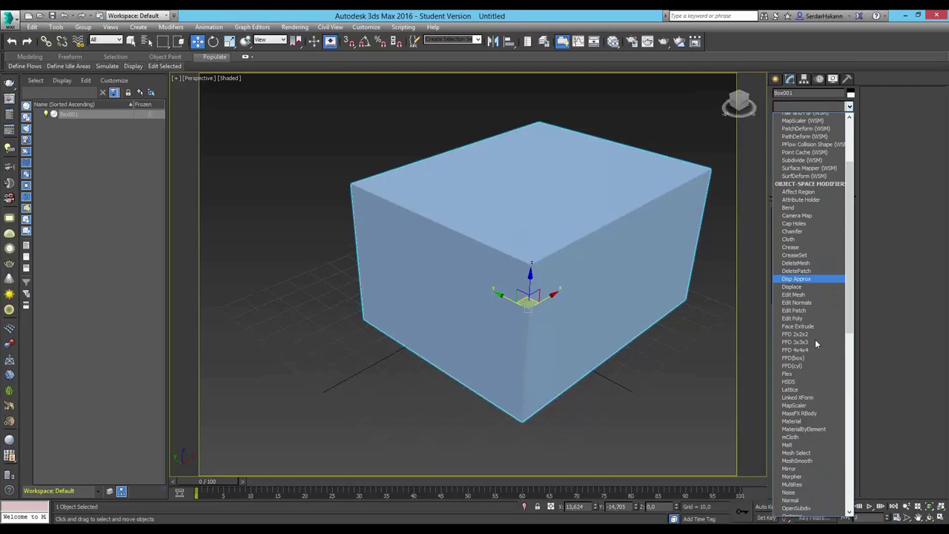
{"action": "scroll", "coordinate": [816, 339], "scroll_direction": "down", "scroll_amount": 2}
{"action": "scroll", "coordinate": [815, 339], "scroll_direction": "down", "scroll_amount": 2}
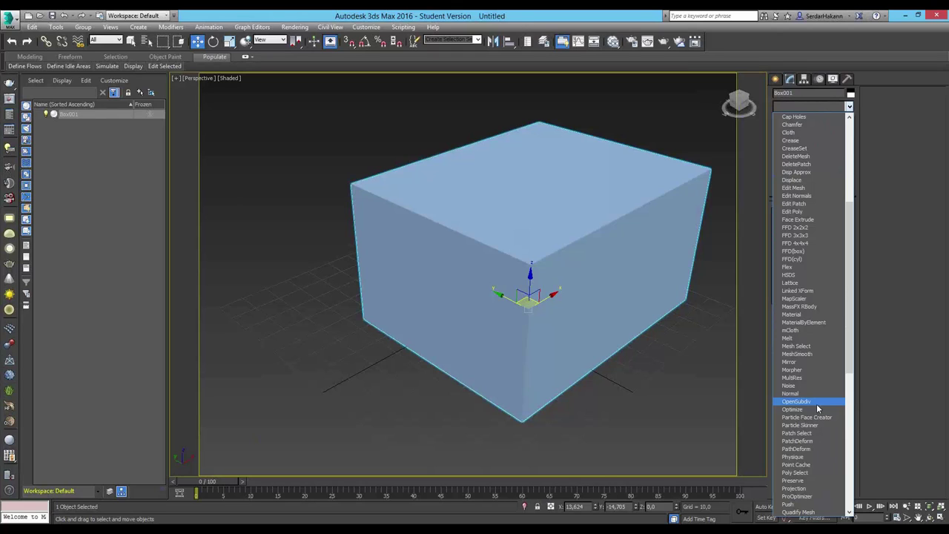
Apply the OpenSubdiv modifier to Box001 and turn on Edged Faces with F4
{"action": "left_click", "coordinate": [816, 403]}
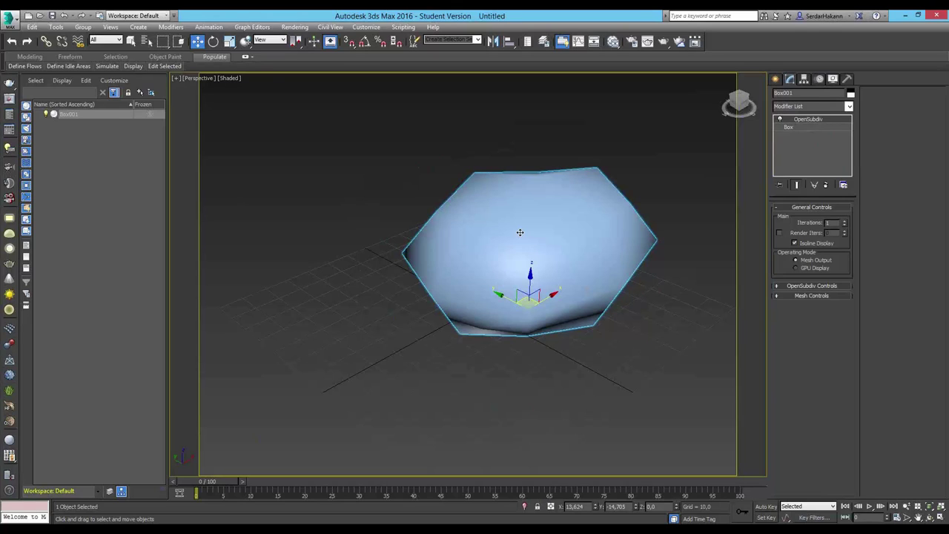
{"action": "key", "text": "F4"}
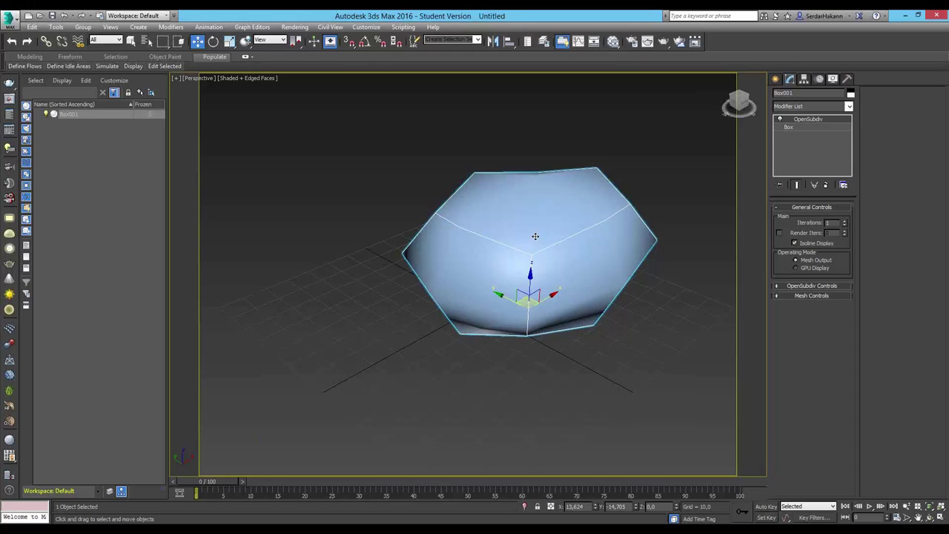
Set OpenSubdiv iterations to 2, keep the Normal crease method, and expand Mesh Controls
{"action": "left_click", "coordinate": [845, 224]}
{"action": "left_click", "coordinate": [845, 223]}
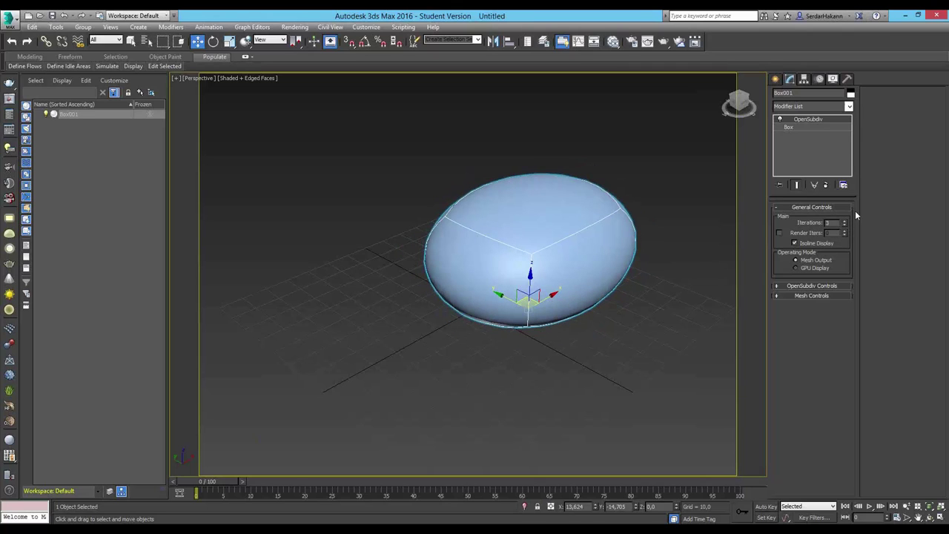
{"action": "left_click", "coordinate": [845, 227]}
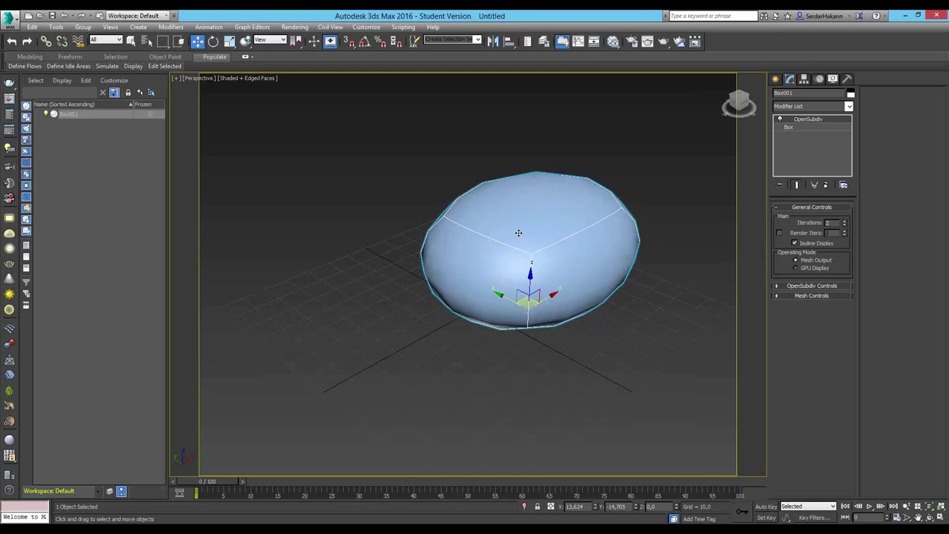
{"action": "left_click", "coordinate": [807, 286]}
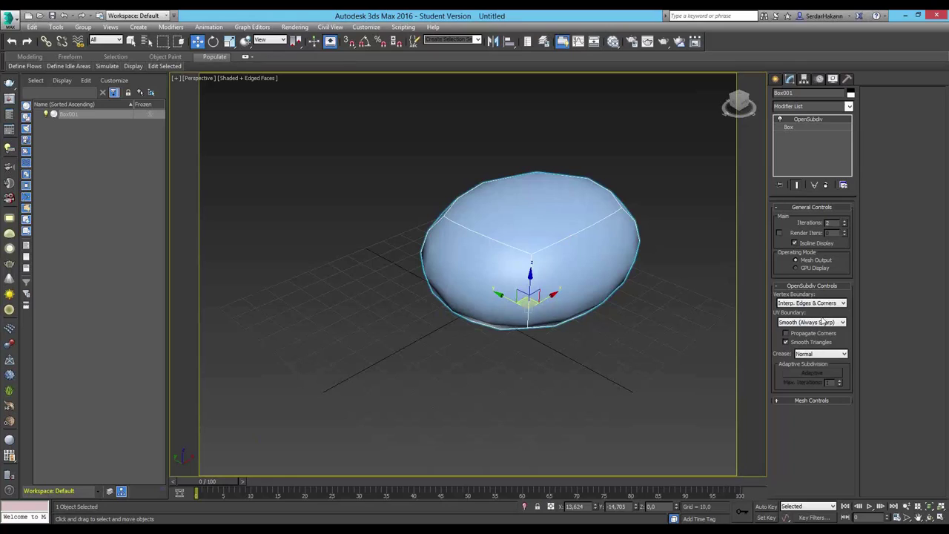
{"action": "left_click", "coordinate": [822, 356]}
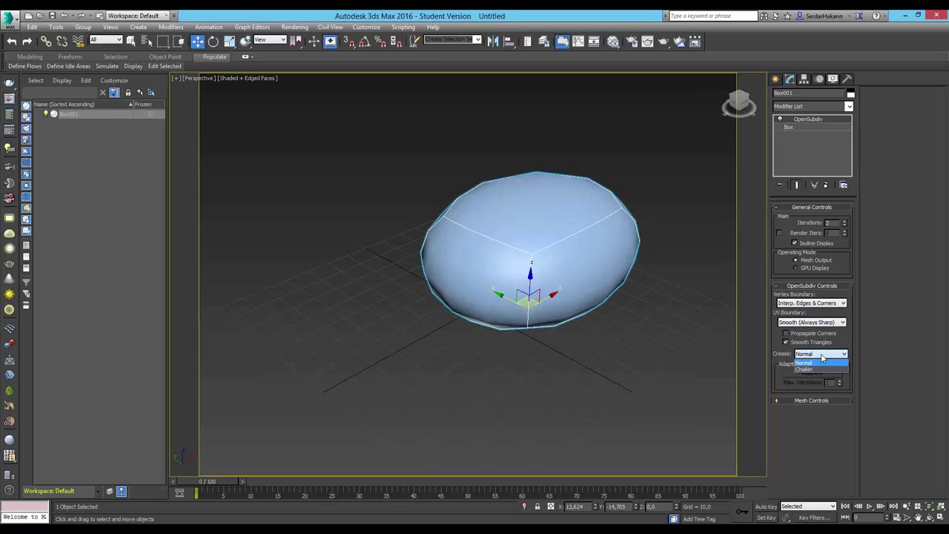
{"action": "left_click", "coordinate": [822, 416]}
{"action": "left_click", "coordinate": [802, 401]}
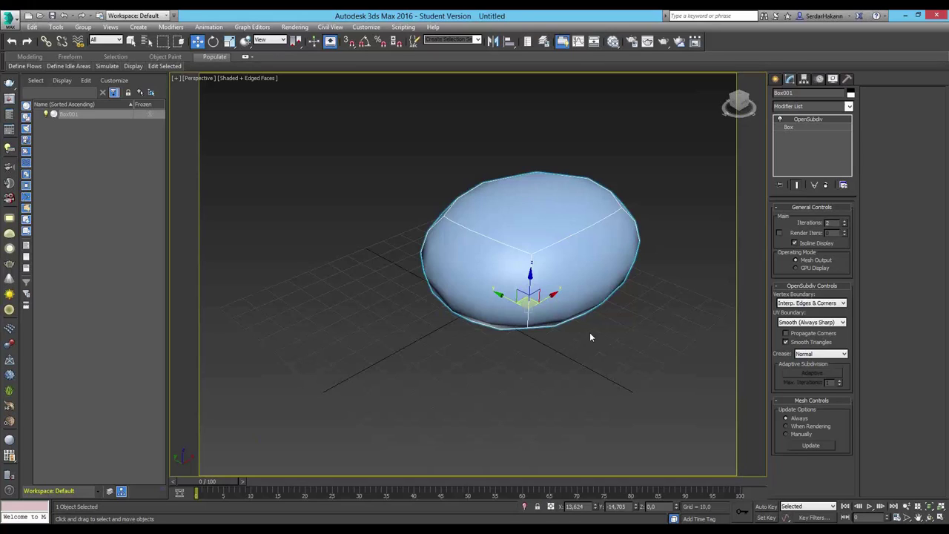
Open the Rendering menu to view its commands
{"action": "left_click", "coordinate": [280, 28]}
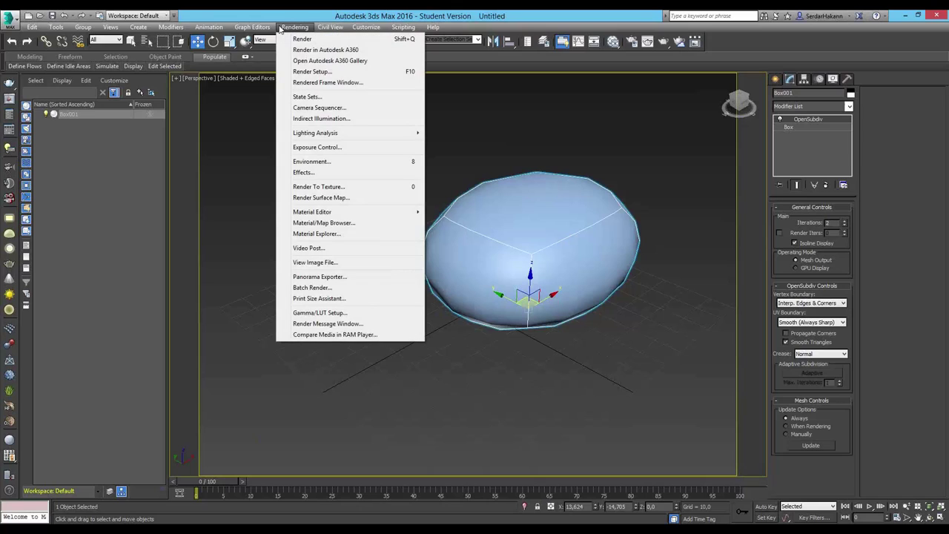